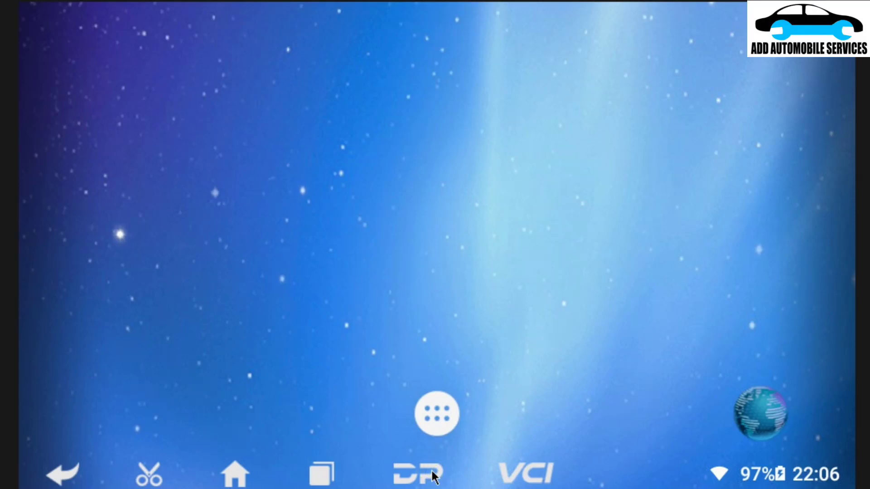
Launch OBDSTAR DP and go to the ECU Flasher's ECM section, showing version V30.70
click(432, 476)
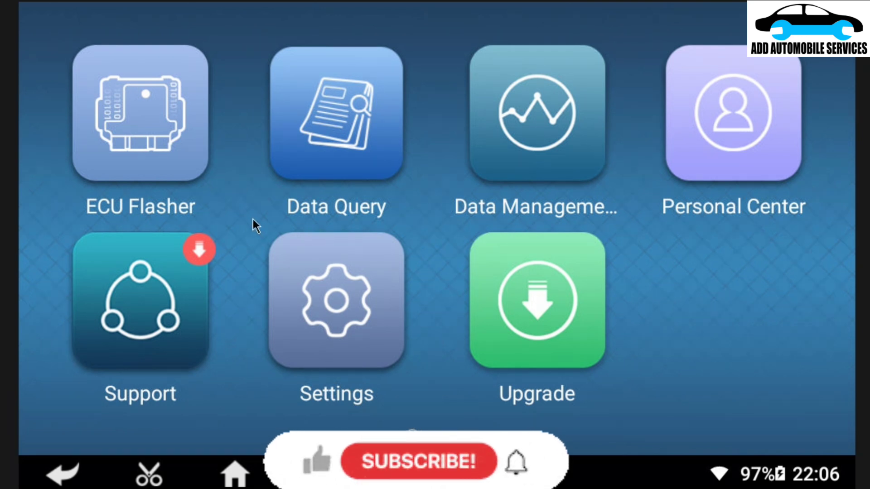
click(148, 86)
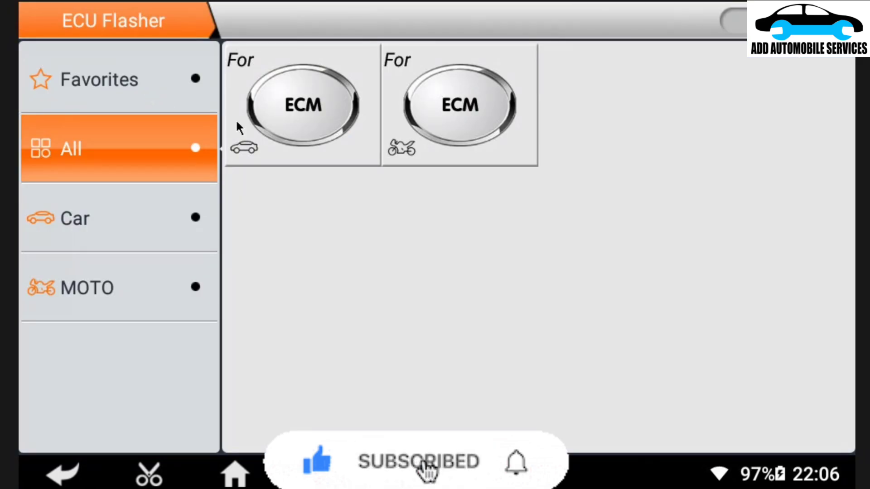
click(349, 82)
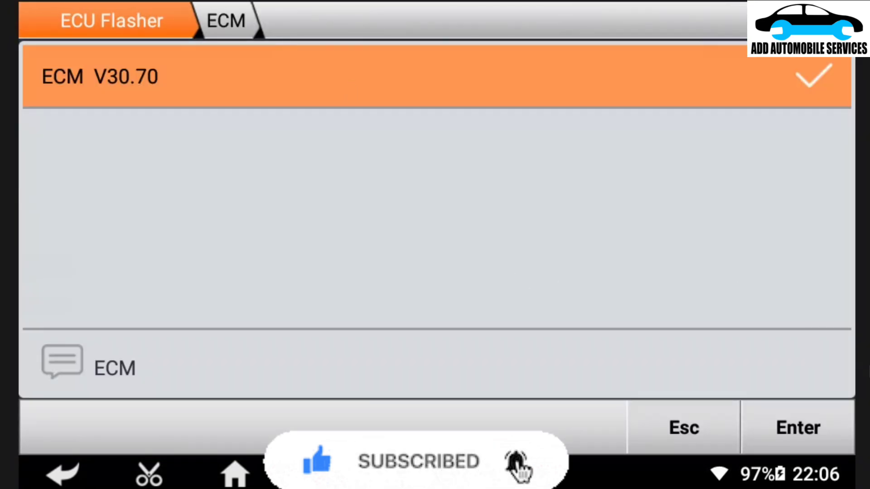
Enter the ECM V30.70 module's 1087-ECU list and activate its search box
click(803, 422)
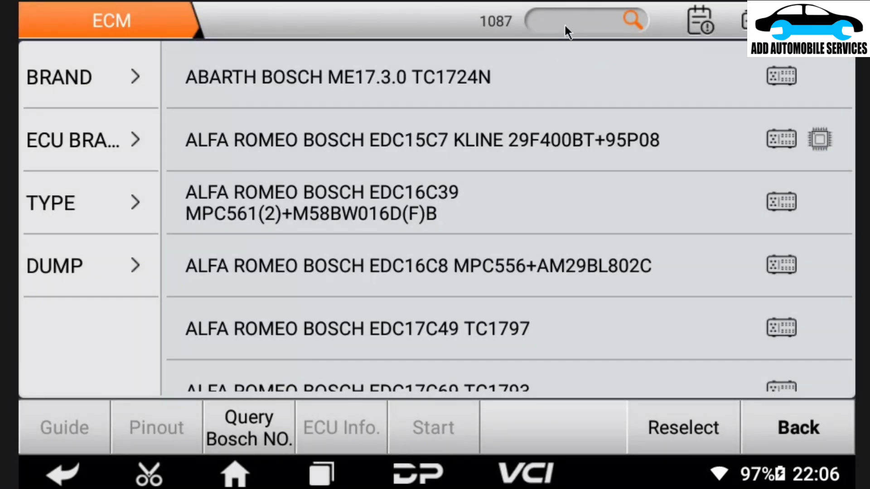
click(563, 22)
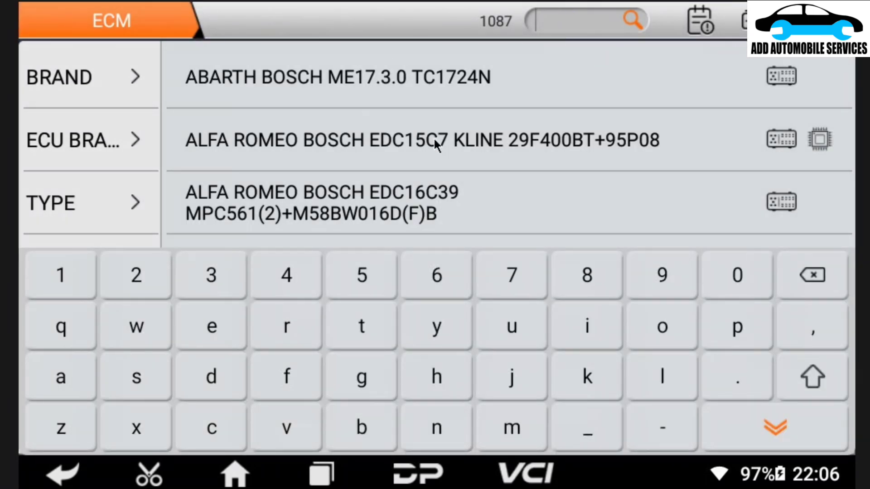
click(756, 445)
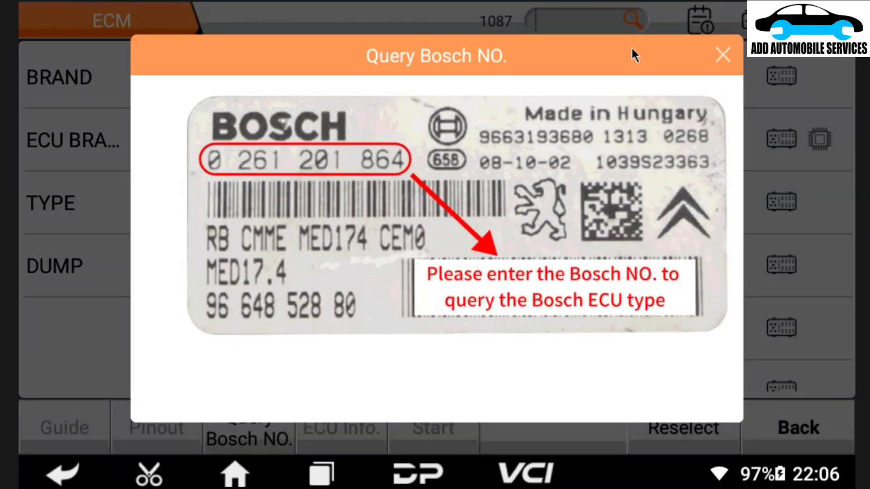
Get past the Bosch number guide and accept the server connection for the query
click(723, 55)
click(439, 200)
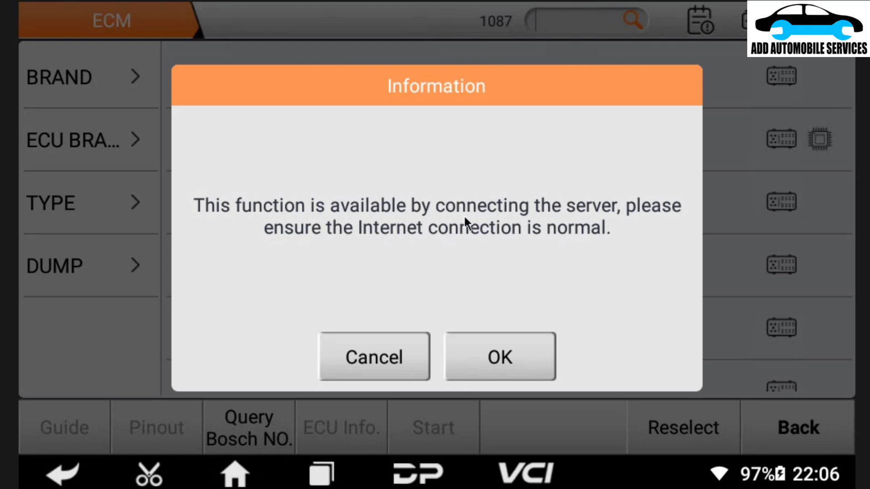
click(514, 379)
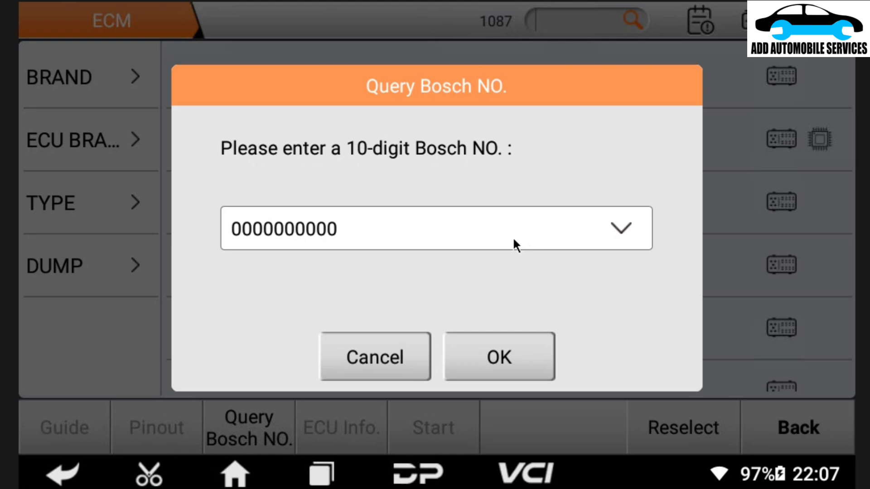
click(511, 240)
key(BackSpace)
key(BackSpace)
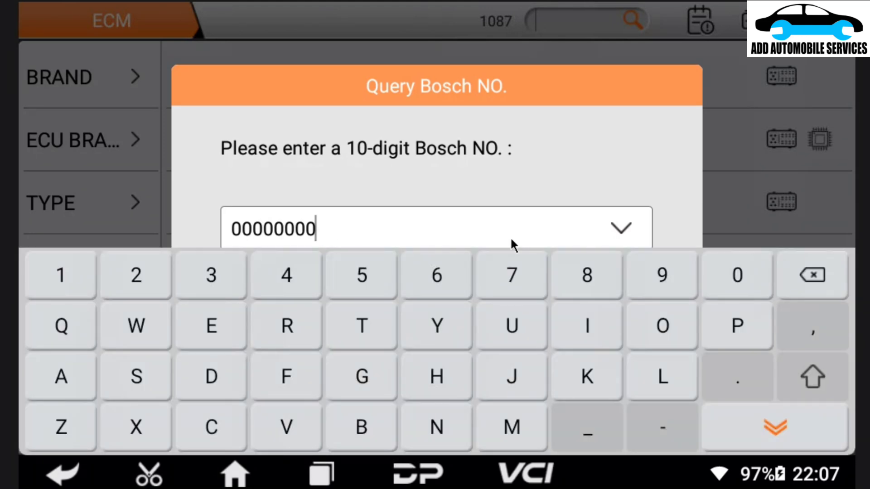
key(BackSpace)
key(BackSpace)
key(BackSpace)
key(BackSpace)
key(BackSpace)
key(BackSpace)
key(BackSpace)
key(BackSpace)
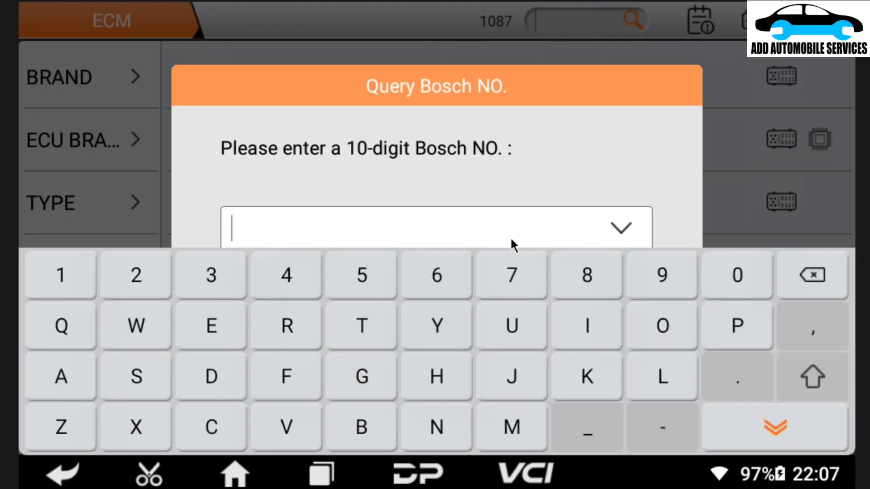
text(0281)
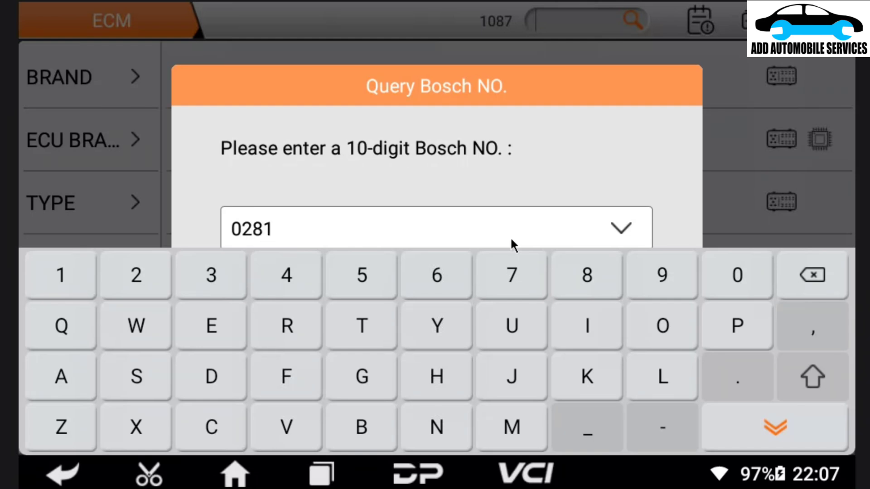
text(0114)
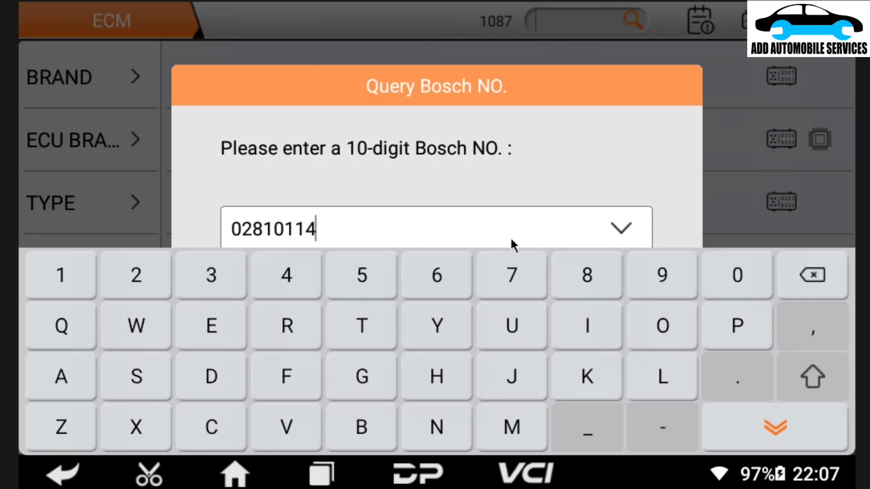
text(09)
click(740, 414)
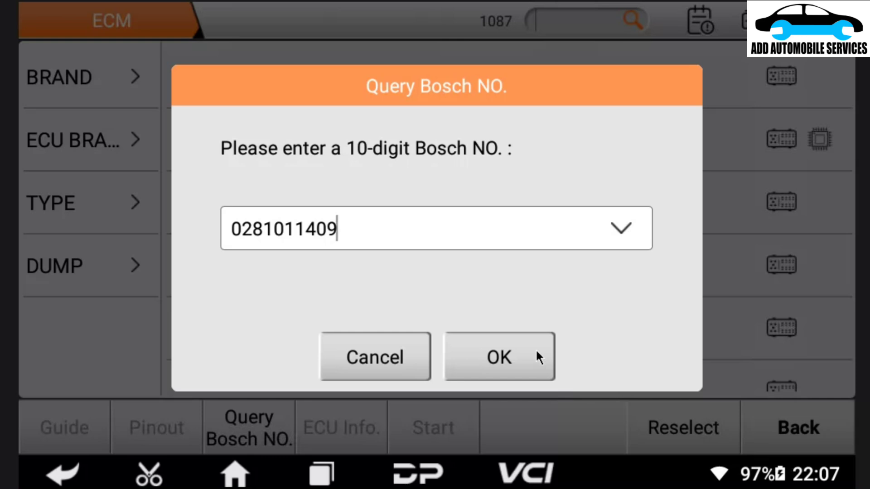
click(519, 335)
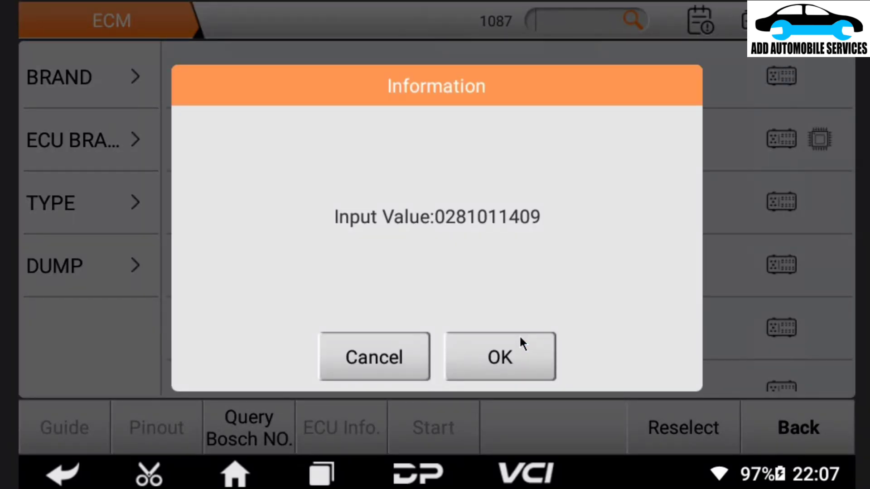
click(520, 337)
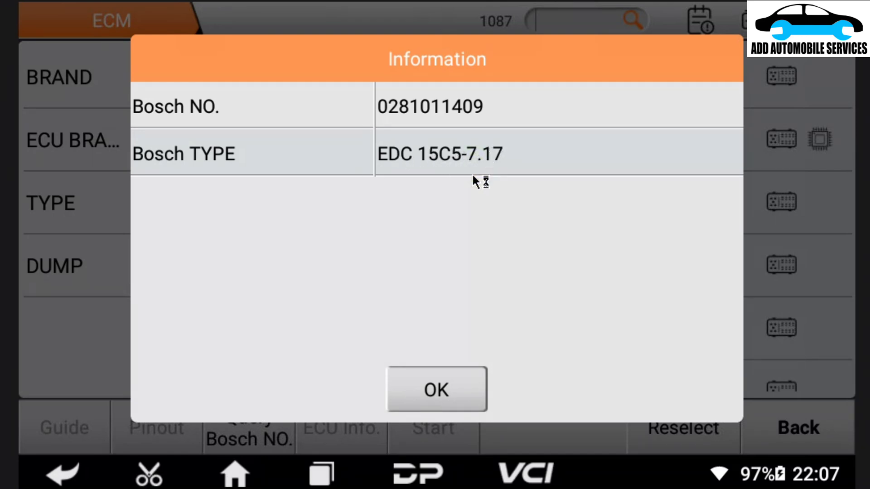
Dismiss the EDC 15C5-7.17 result and scroll the BRAND filter list down to the V brands
click(441, 383)
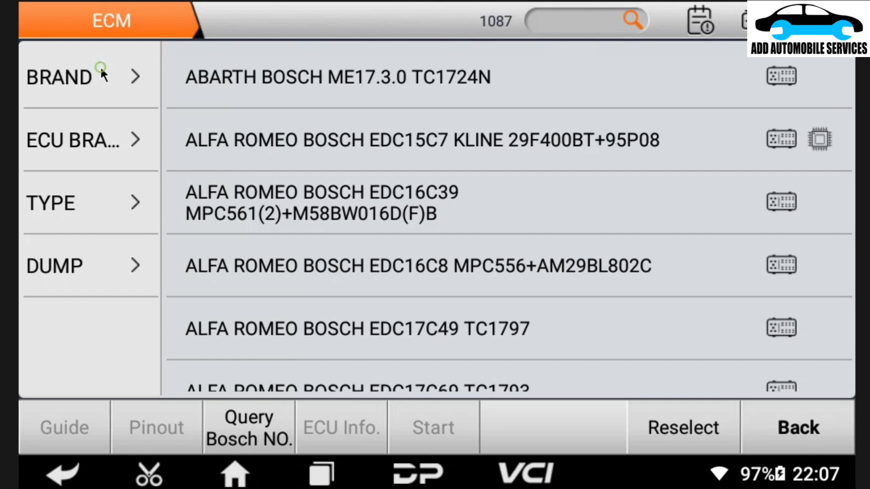
click(99, 66)
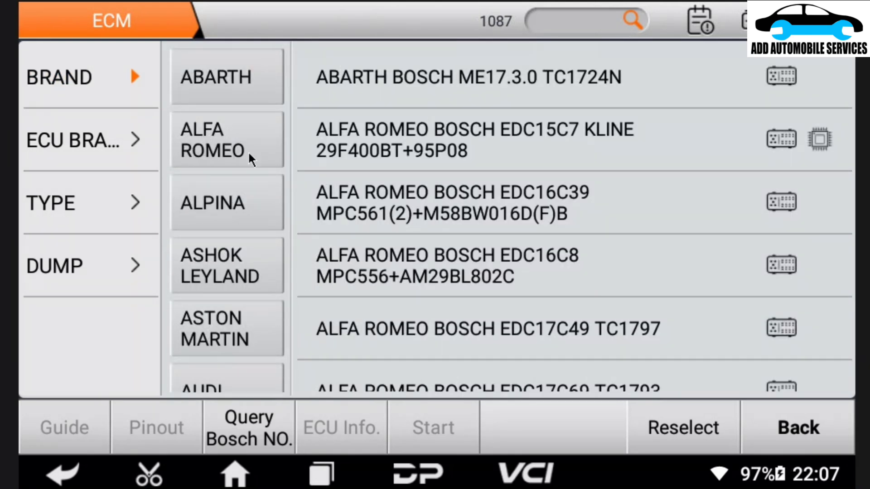
scroll(219, 212, down, 1)
scroll(218, 209, down, 20)
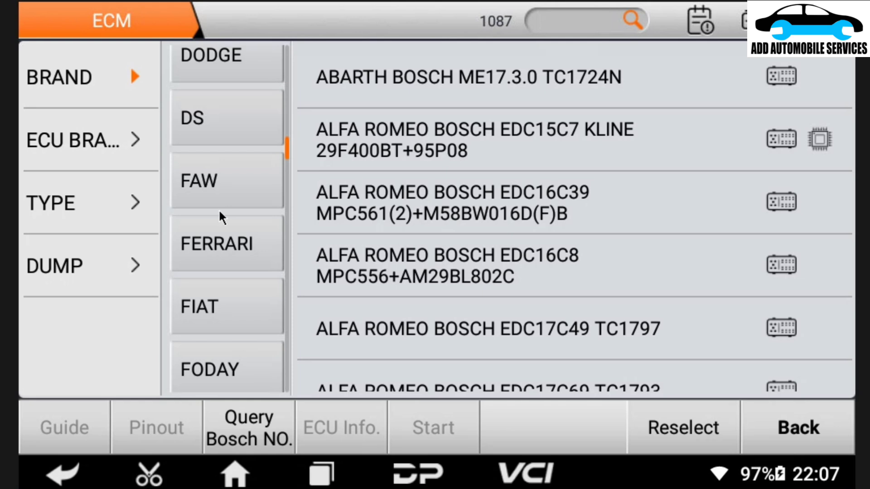
scroll(219, 208, down, 20)
scroll(218, 209, down, 20)
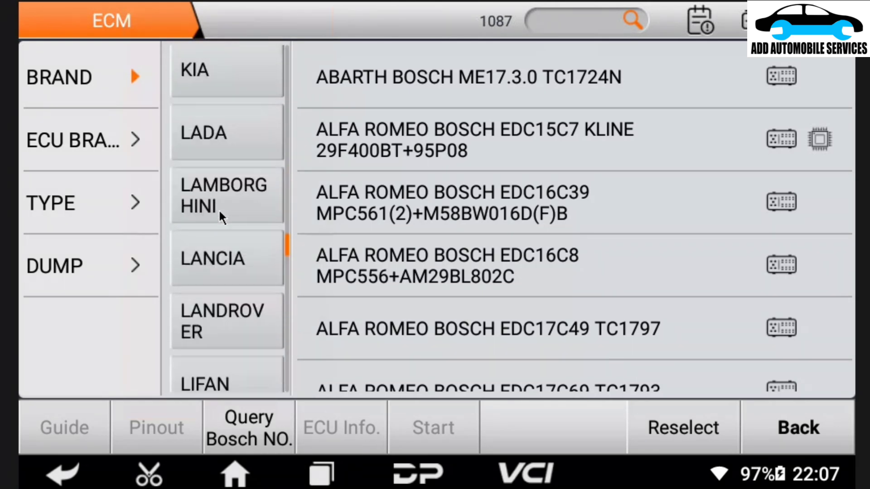
scroll(219, 211, down, 10)
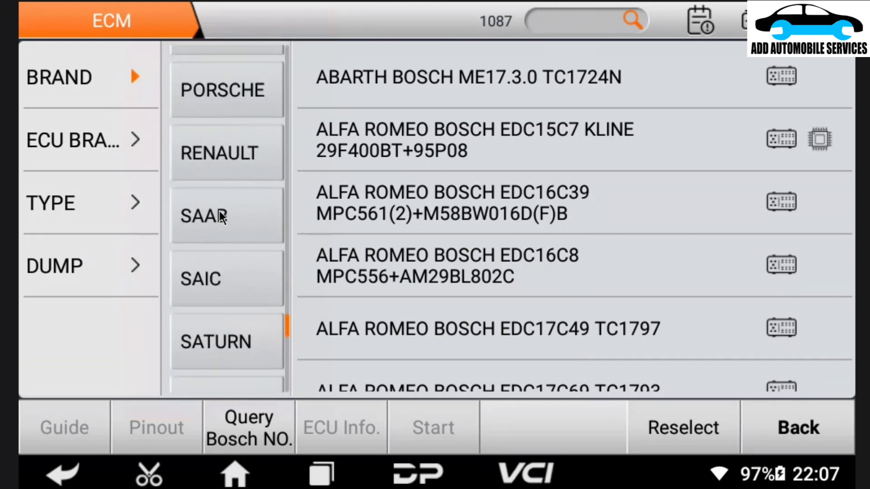
scroll(219, 211, down, 10)
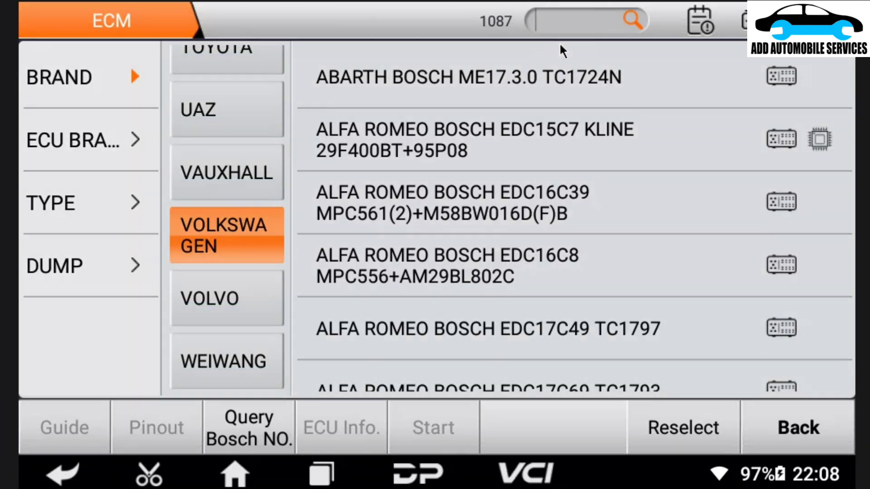
Search the ECM list for 'edc15c', narrowing it to 18 Bosch EDC15C entries
text(edc)
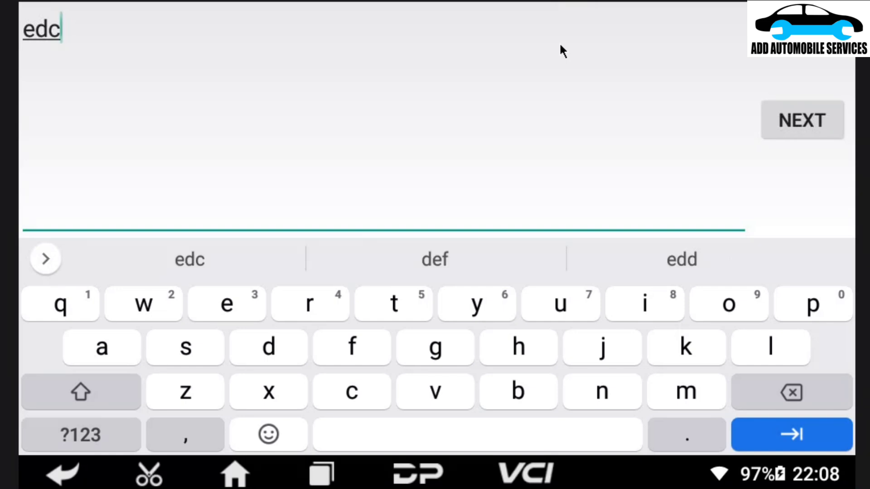
text(15c)
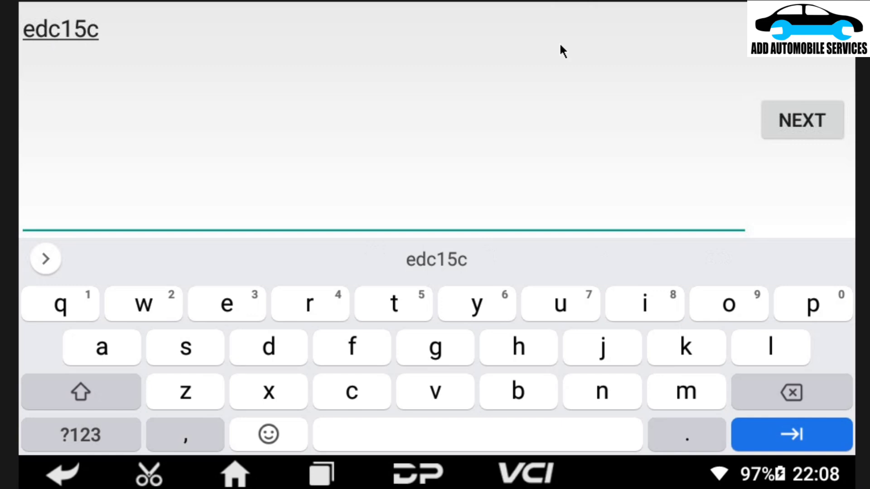
click(798, 124)
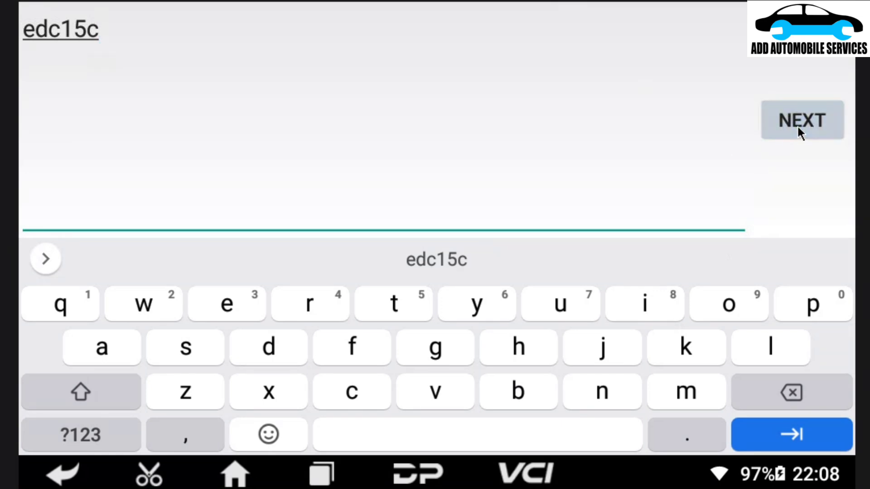
click(749, 446)
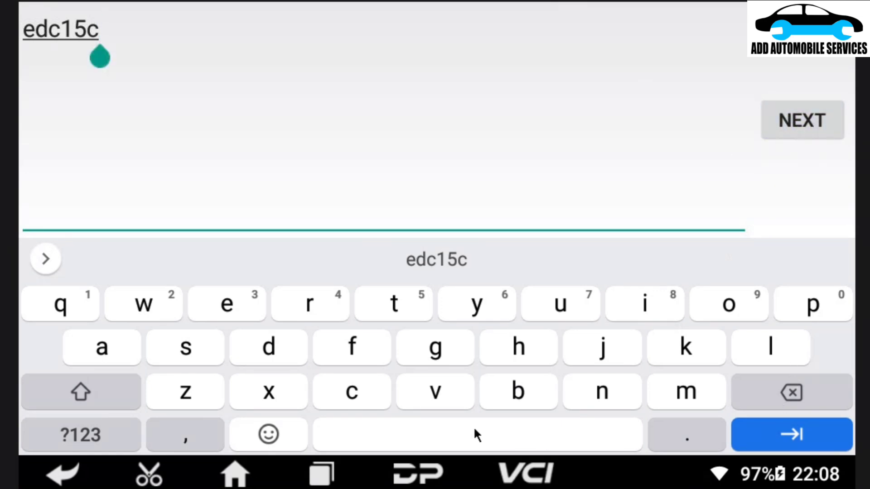
click(811, 120)
click(811, 120)
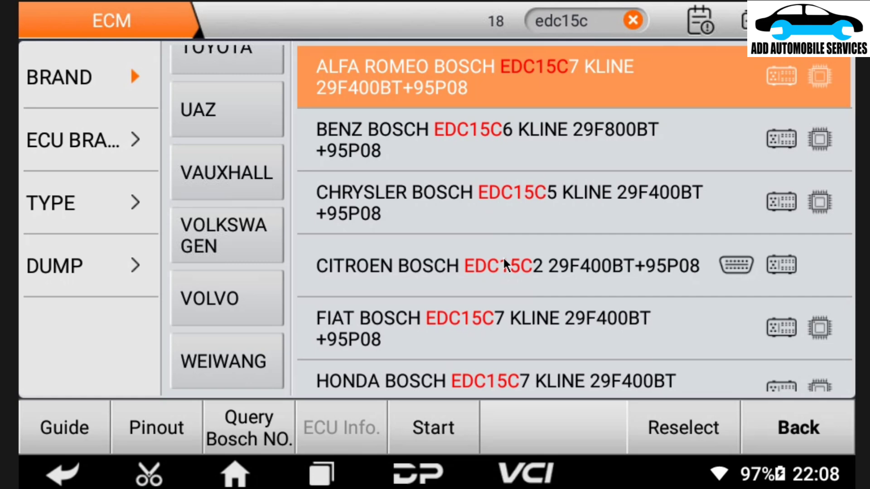
Filter the edc15c results by brand JEEP, leaving JEEP BOSCH EDC15C5 KLINE 29F400BT+95P08
scroll(503, 257, down, 3)
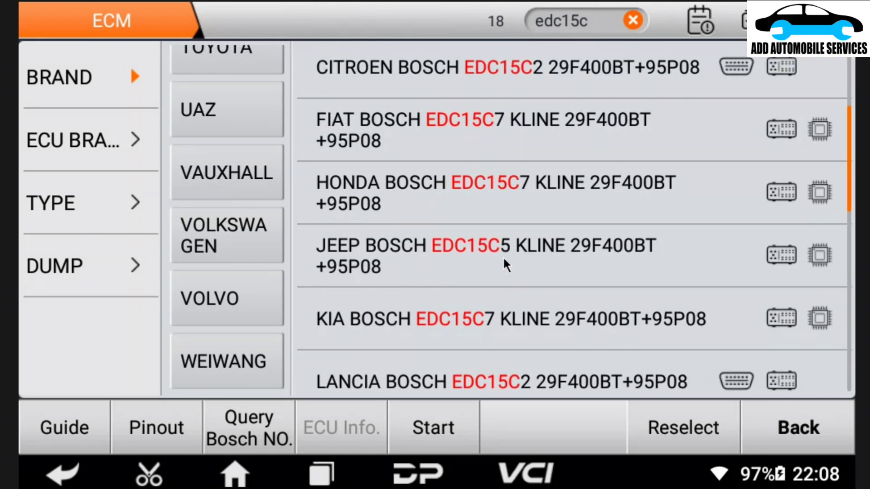
scroll(503, 257, down, 3)
scroll(503, 259, down, 1)
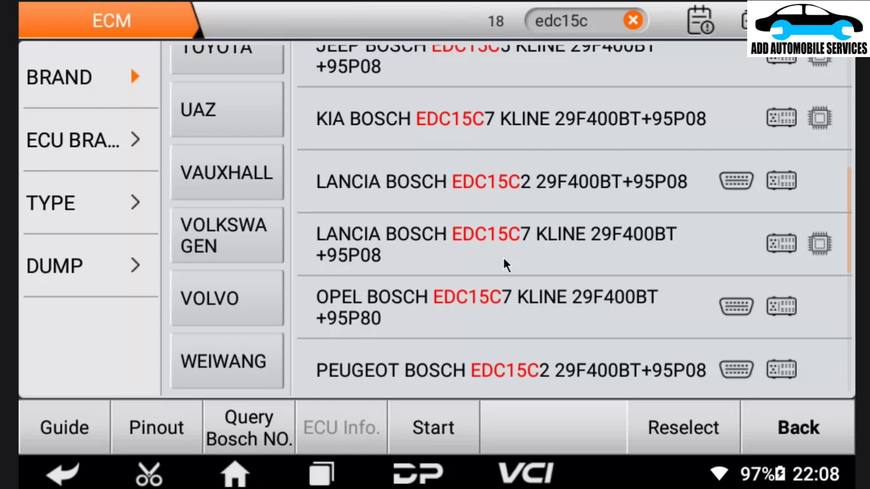
scroll(504, 259, down, 2)
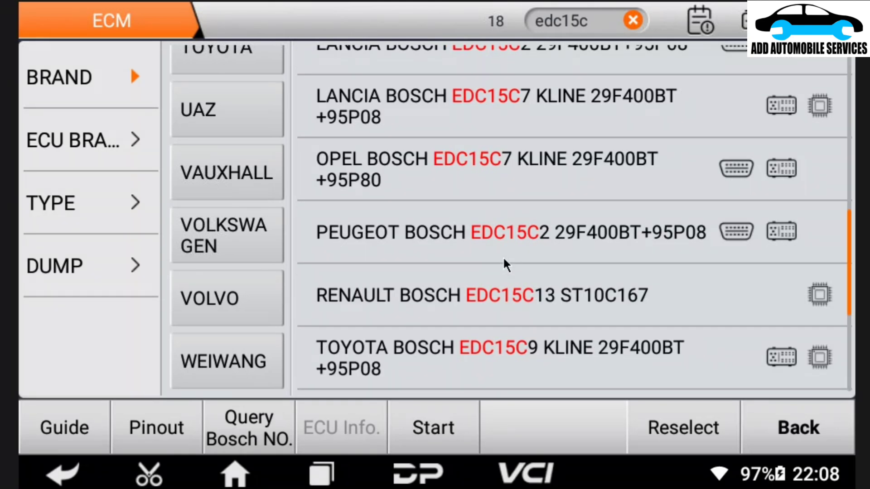
scroll(504, 260, down, 4)
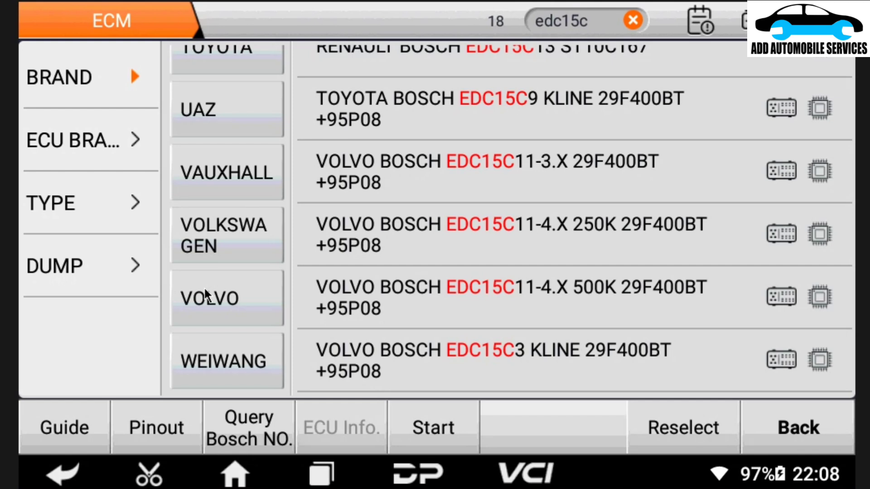
scroll(205, 288, up, 3)
scroll(204, 284, up, 5)
scroll(205, 288, up, 10)
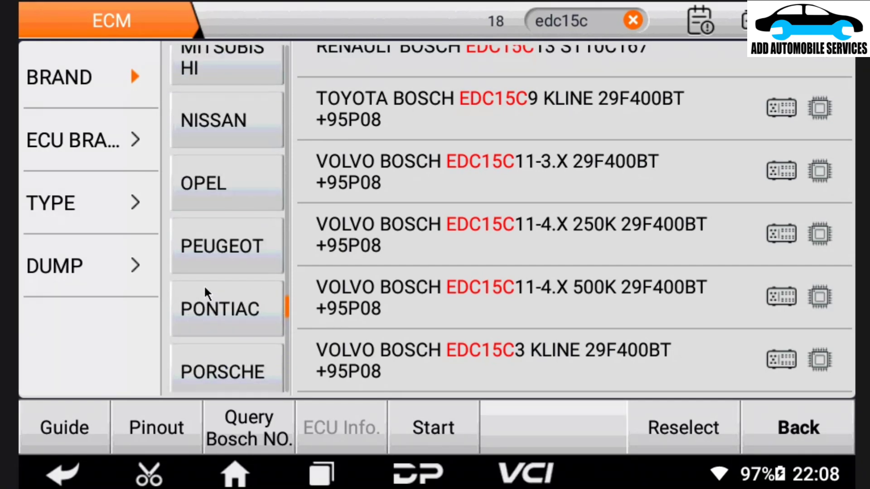
scroll(204, 285, up, 10)
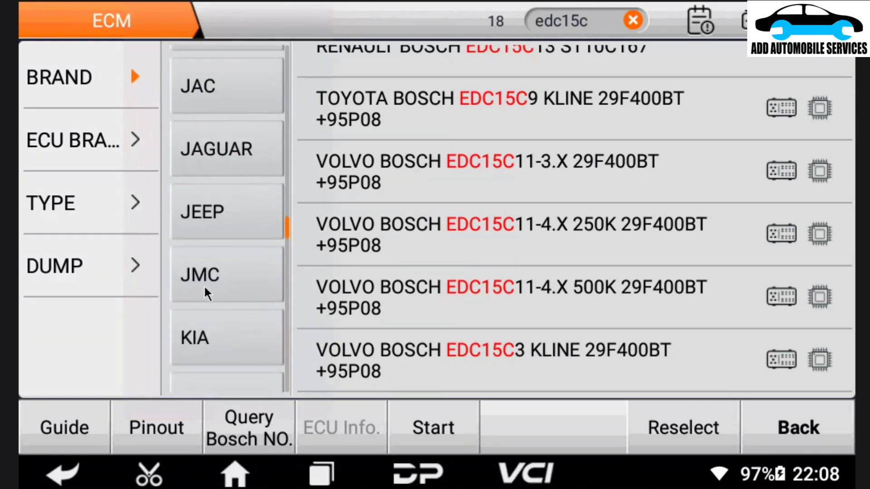
scroll(204, 284, up, 10)
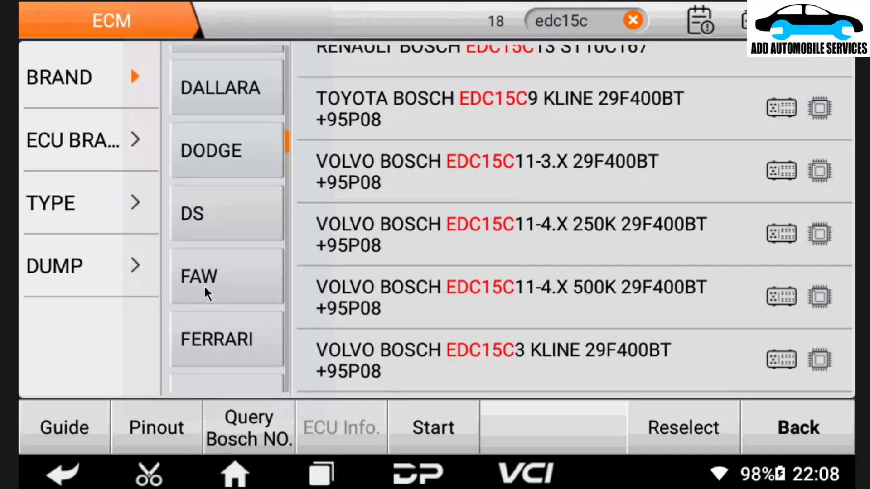
scroll(203, 285, up, 5)
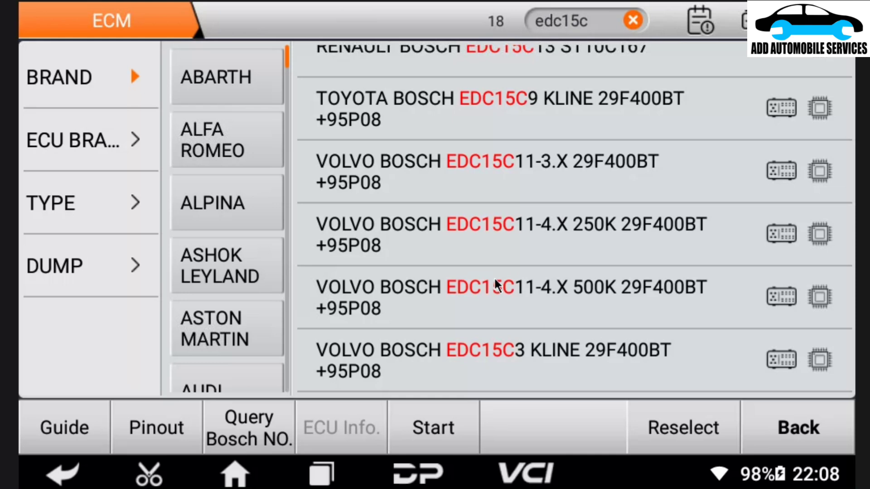
scroll(422, 168, down, 5)
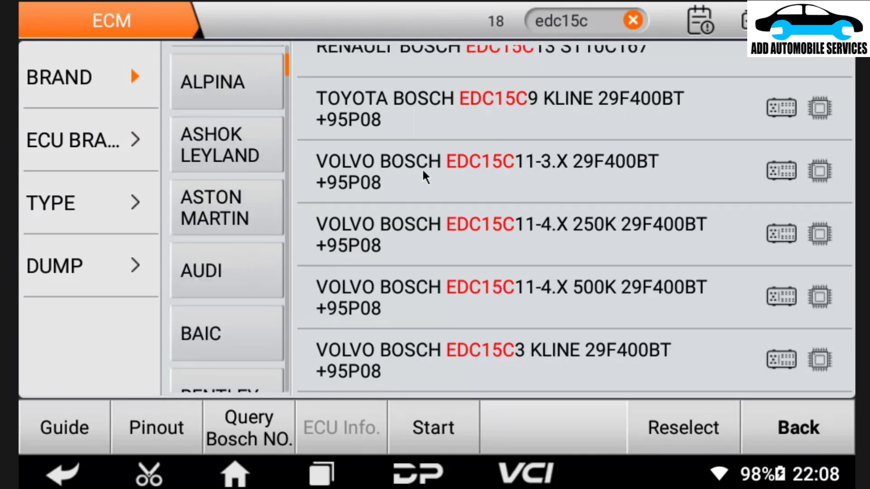
scroll(250, 216, up, 3)
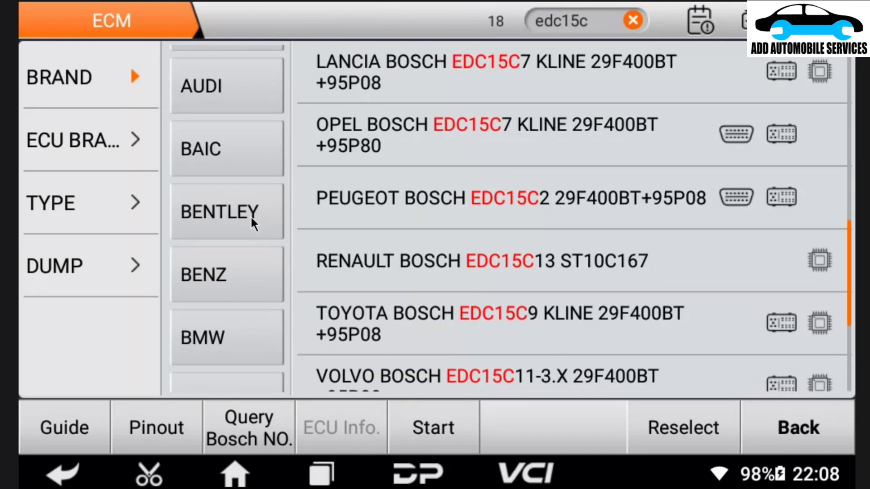
scroll(250, 216, up, 5)
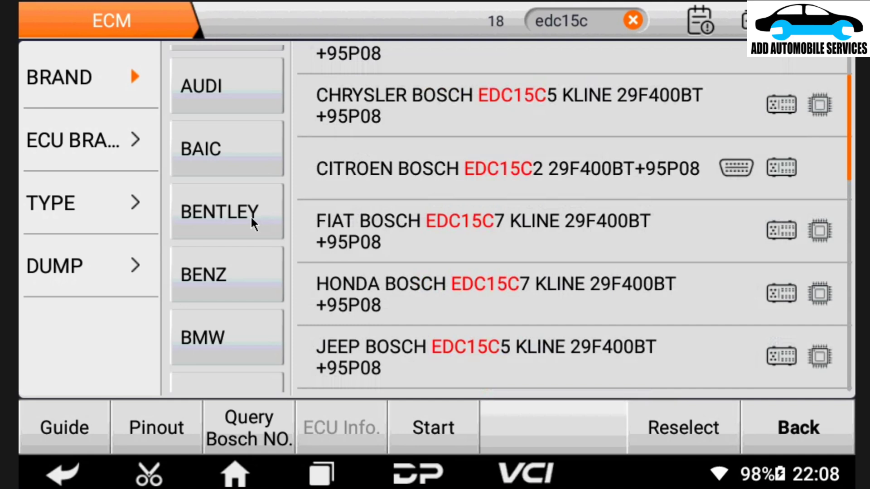
scroll(250, 216, up, 2)
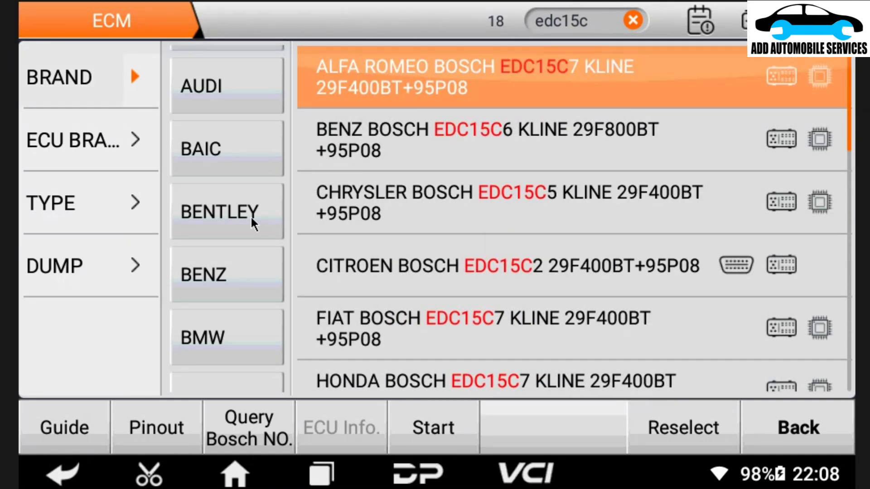
scroll(250, 216, down, 10)
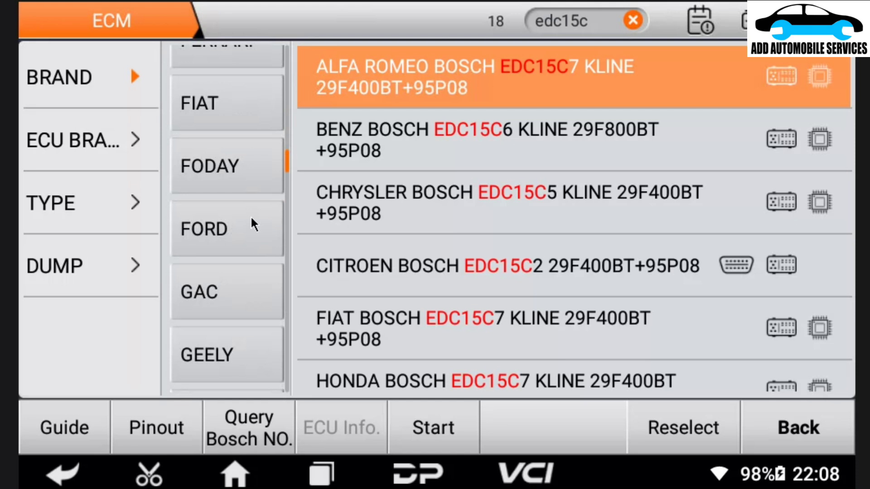
scroll(250, 215, down, 8)
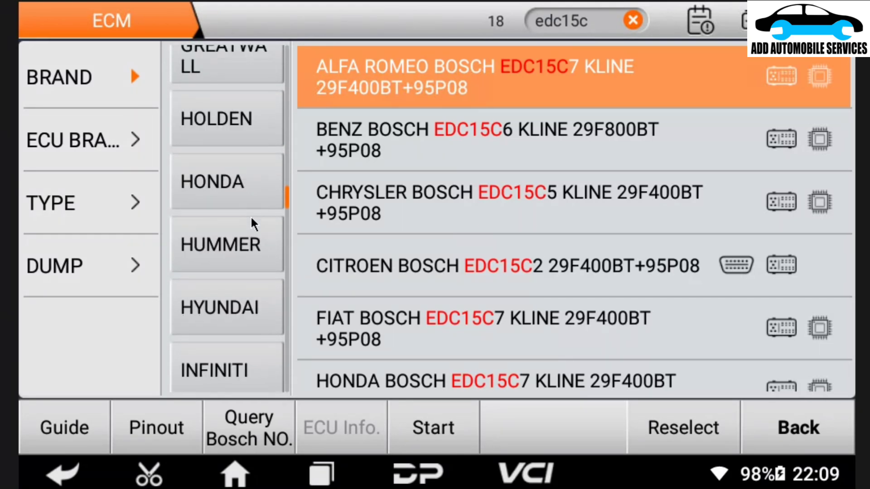
click(204, 303)
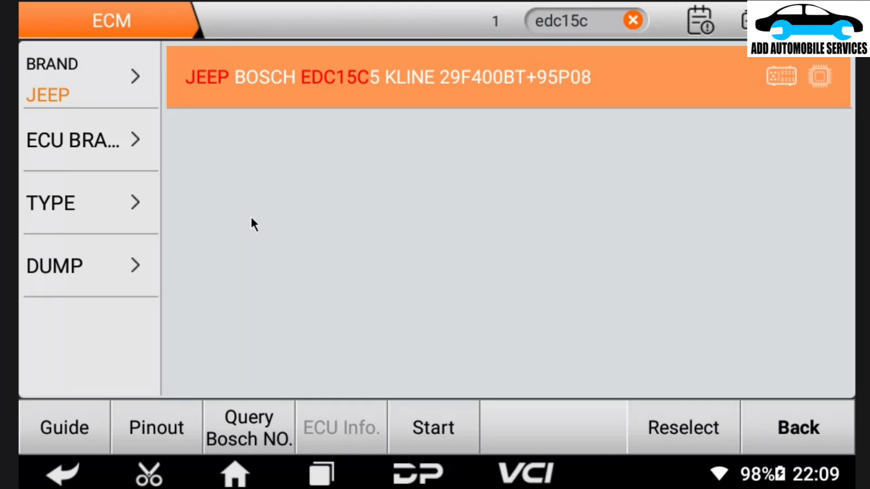
click(156, 428)
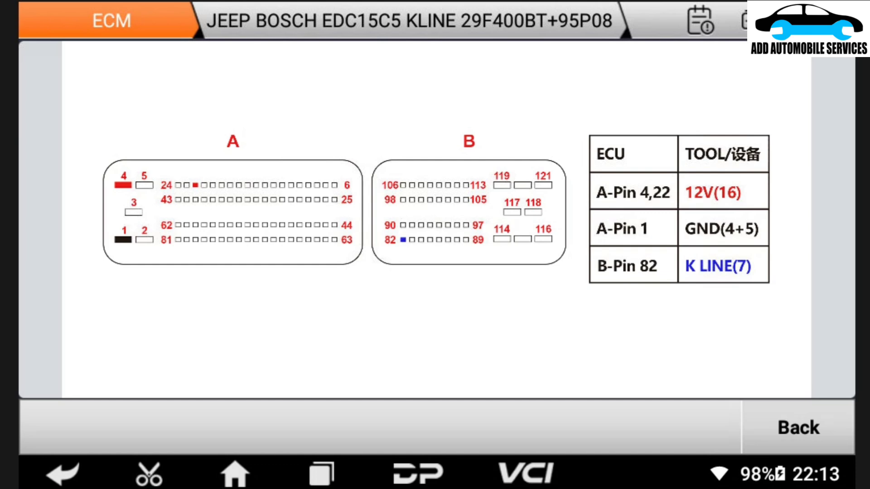
click(826, 425)
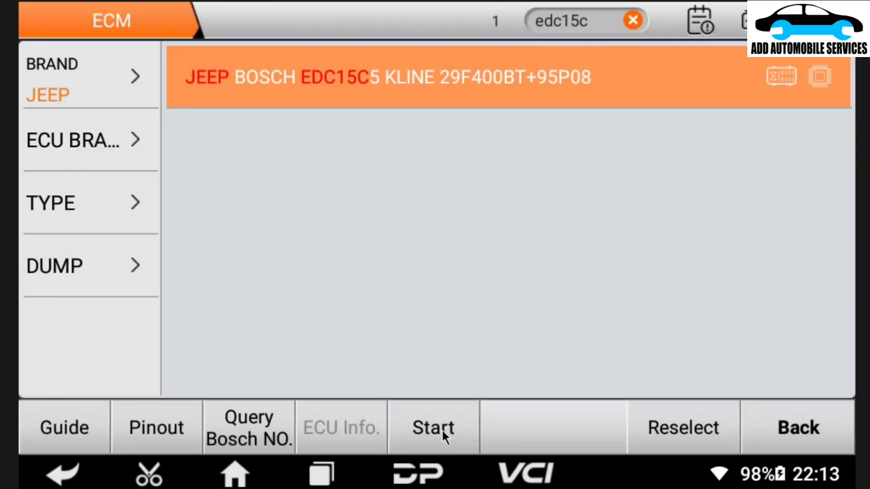
Start the Jeep EDC15C5 function in BENCH mode with the P004 adapter and connect to the server
click(441, 429)
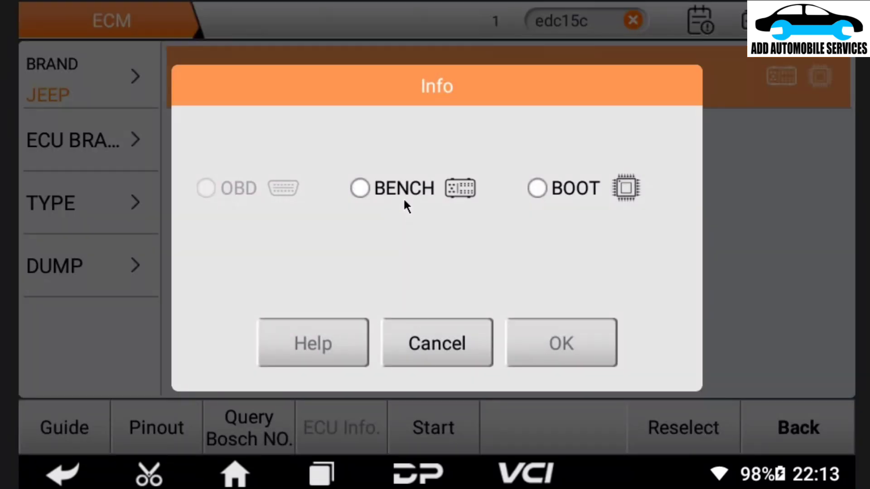
click(401, 187)
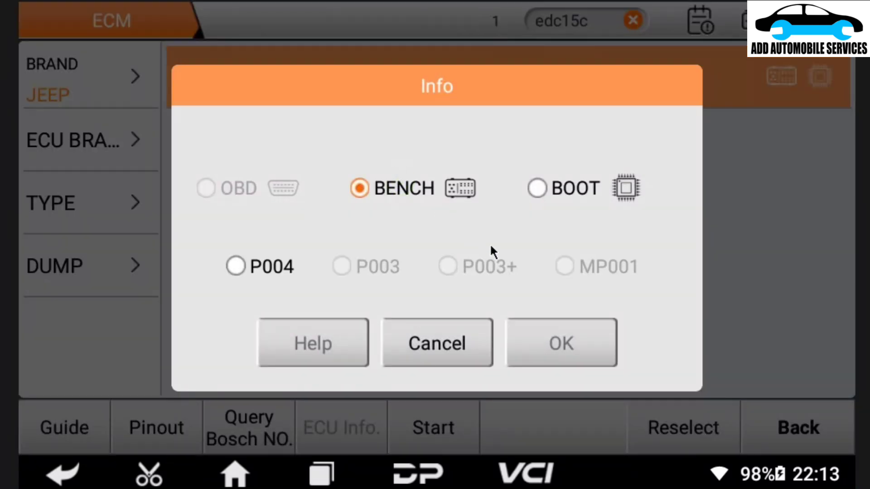
click(265, 268)
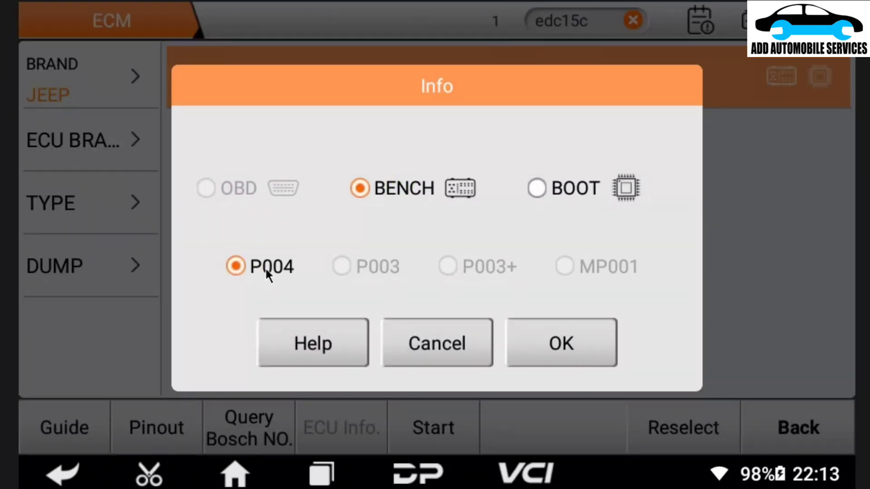
click(571, 342)
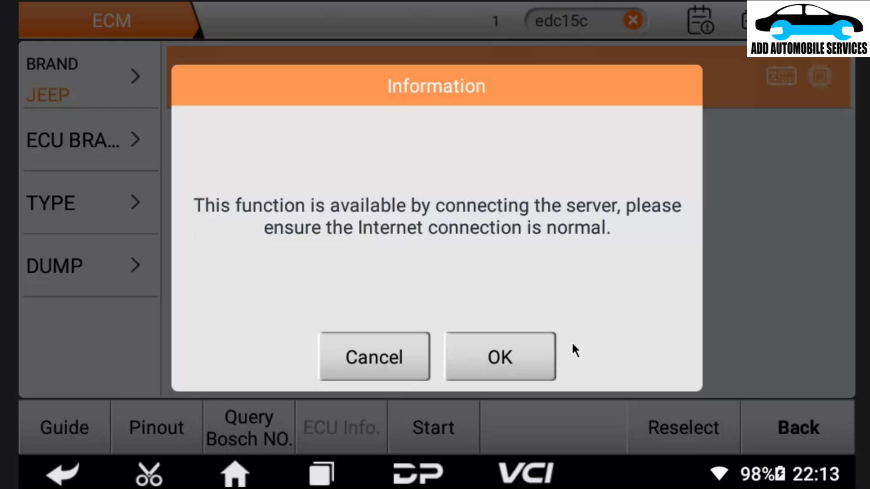
click(550, 351)
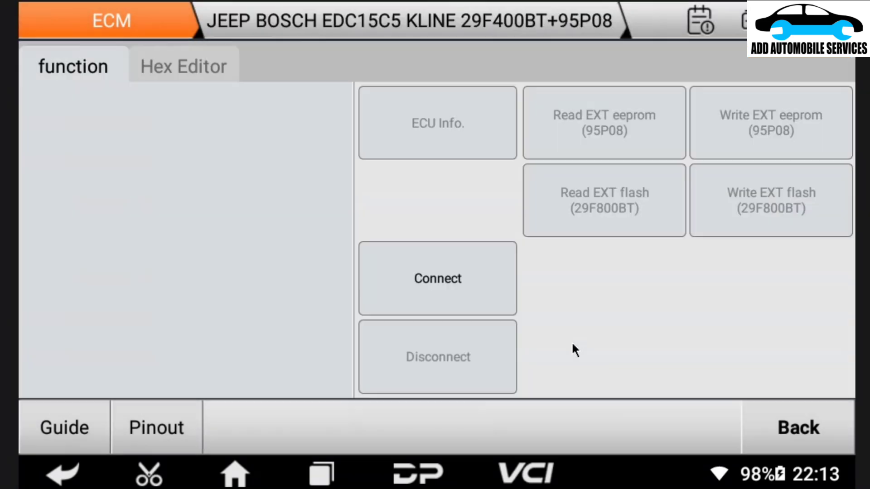
Connect to the ECU and read its 95P08 external eeprom
click(429, 270)
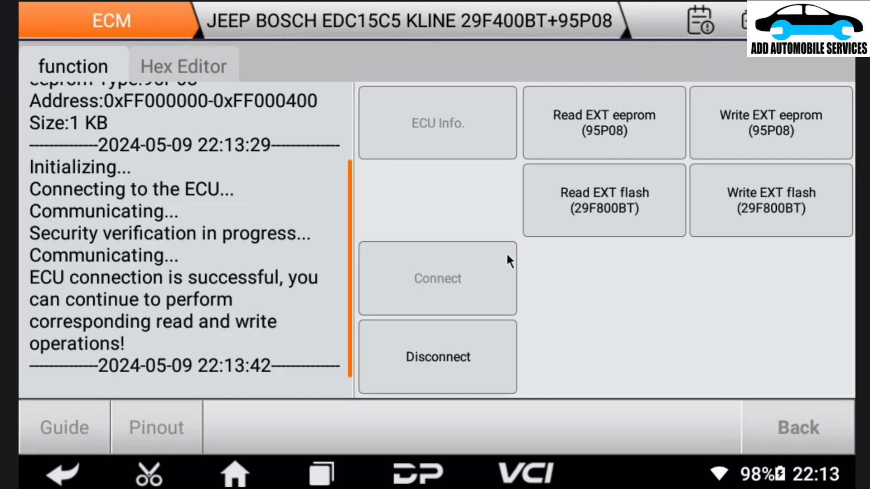
click(580, 130)
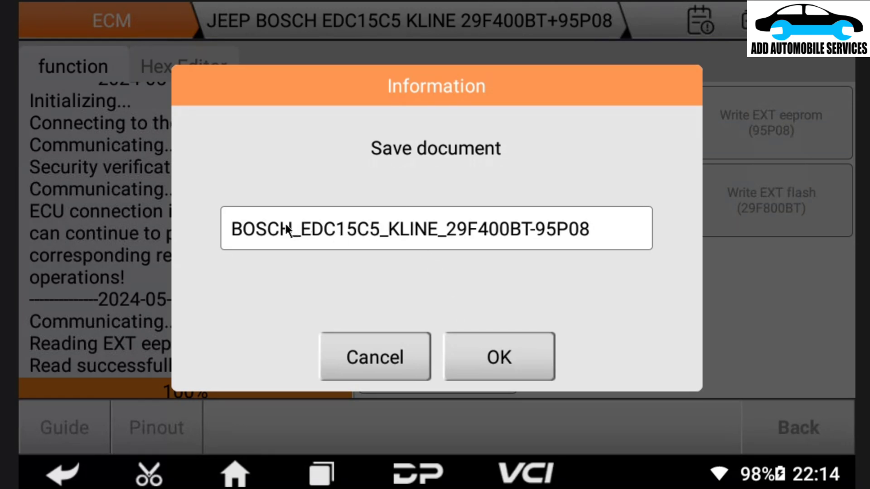
Save the eeprom read as a BIN file prefixed 'masteryaworg' before the default BOSCH_EDC15C5 name
click(243, 227)
click(249, 238)
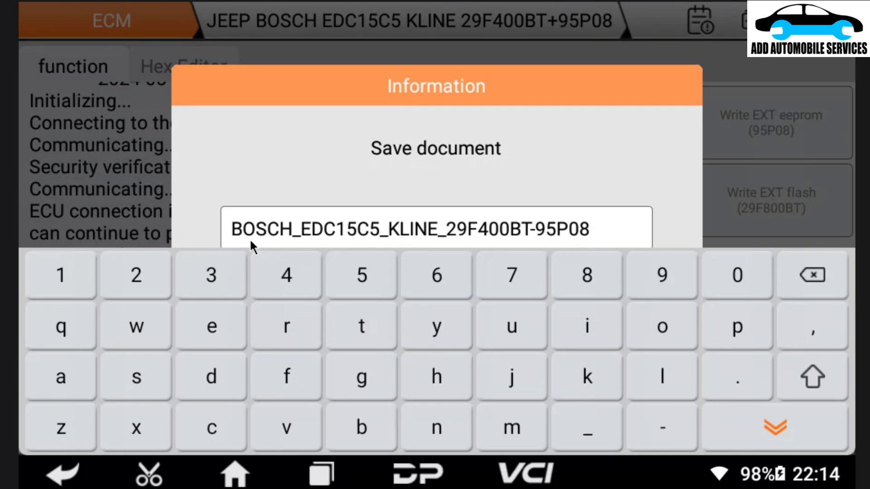
text(master)
text(yaa)
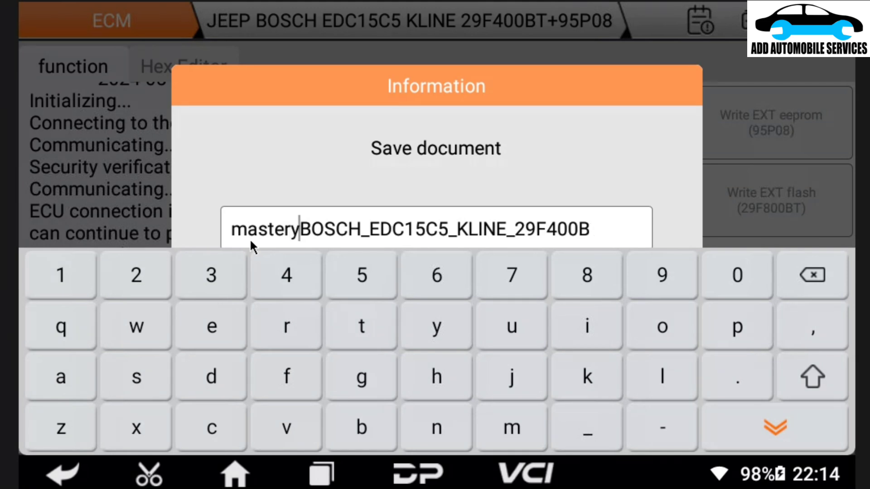
key(BackSpace)
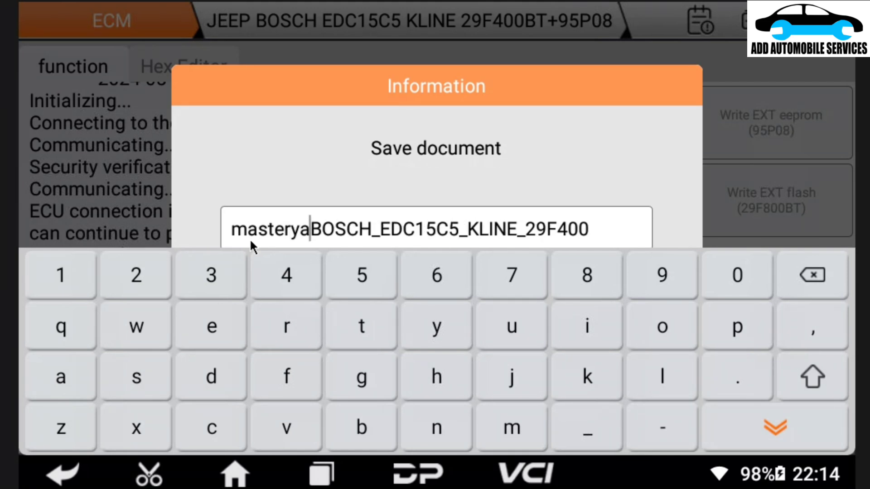
text(w)
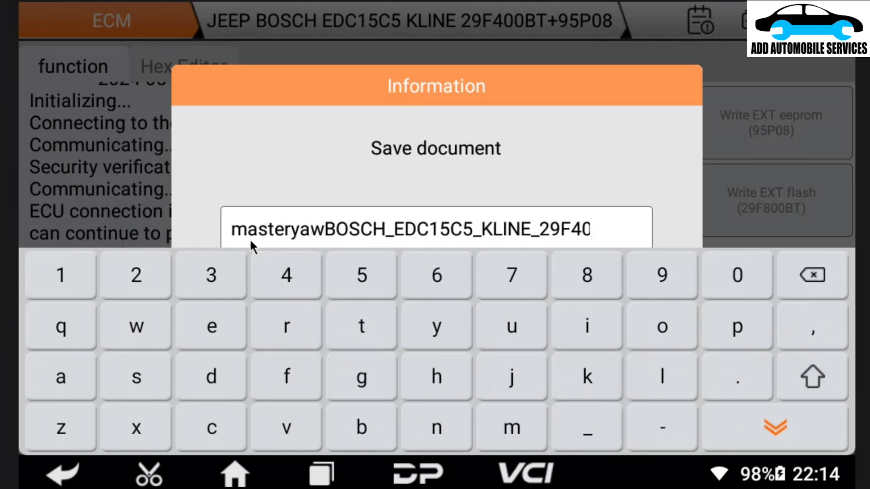
text(org)
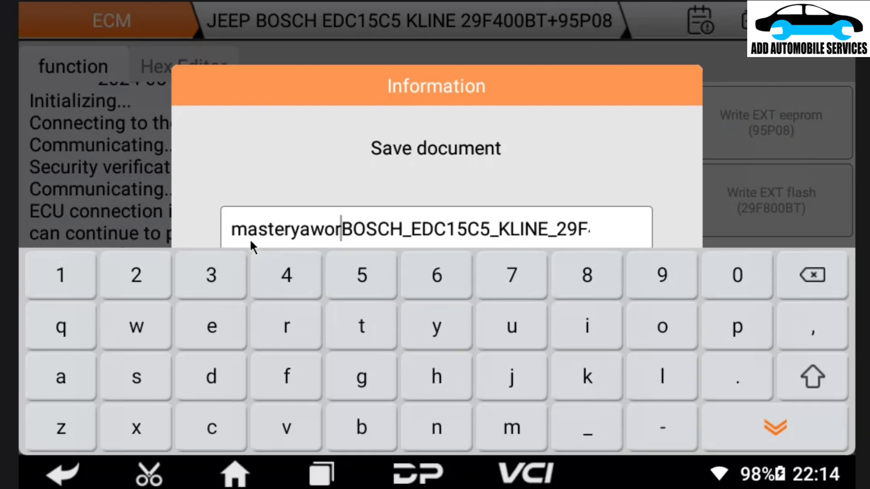
click(730, 431)
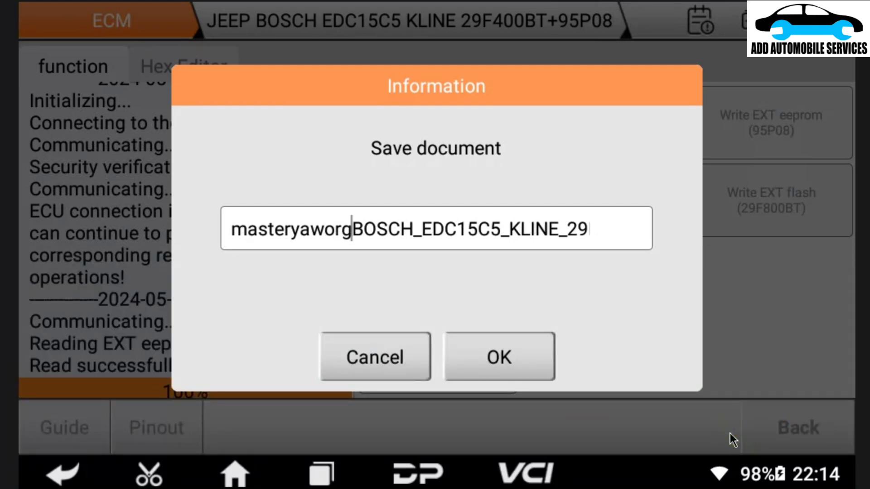
click(509, 359)
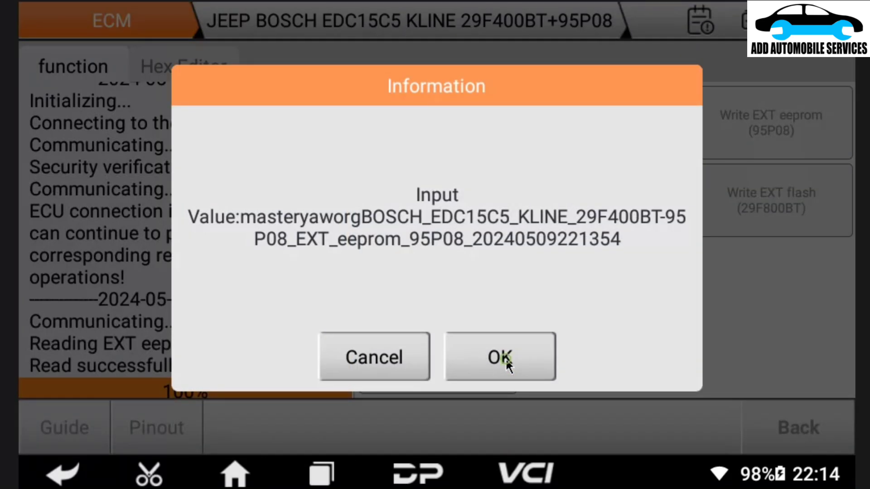
click(506, 360)
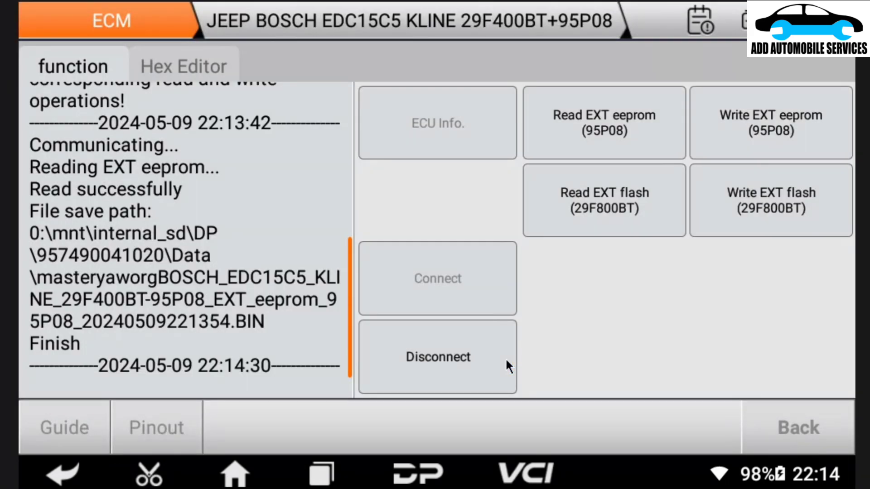
Read the 29F800BT external flash through all 11 sectors
click(613, 202)
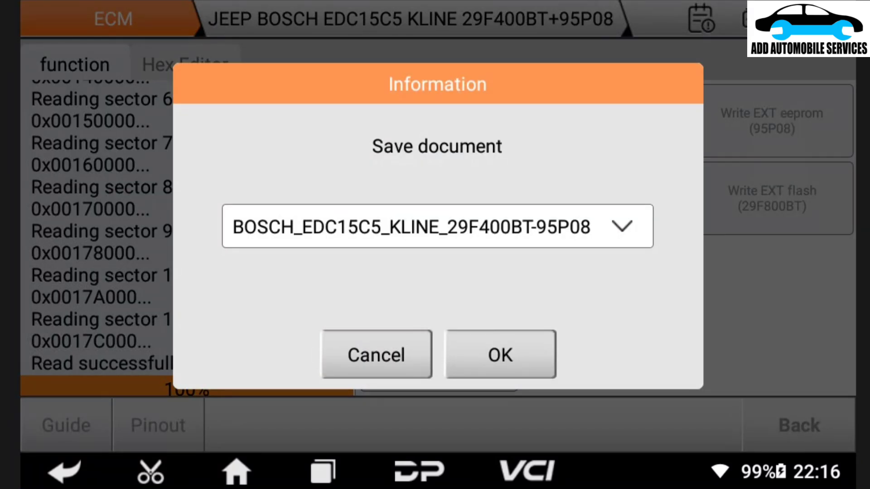
Prefix the flash filename with 'masteryaworgflash' and save it as BOSCH_EDC15C5 BIN file
click(238, 227)
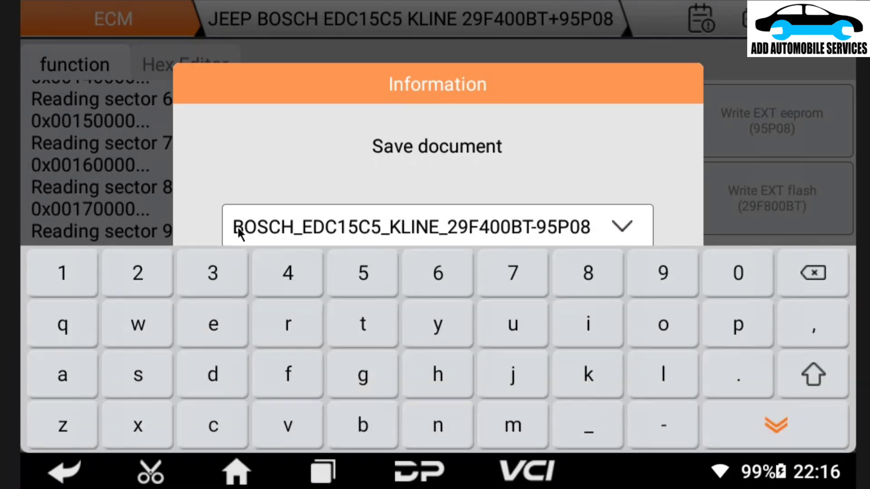
text(mast)
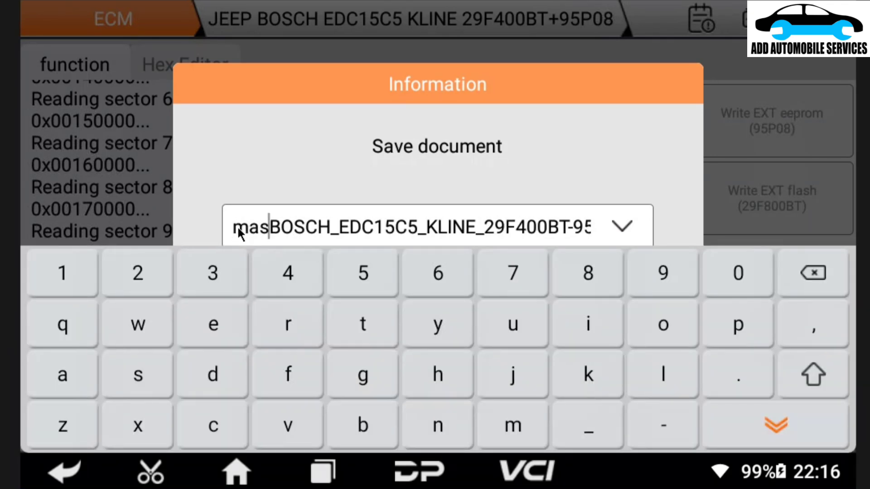
text(erya)
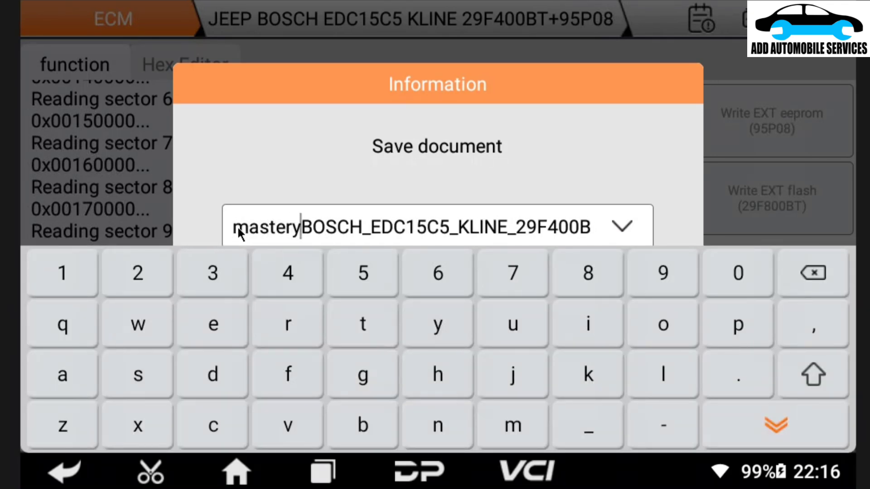
text(w)
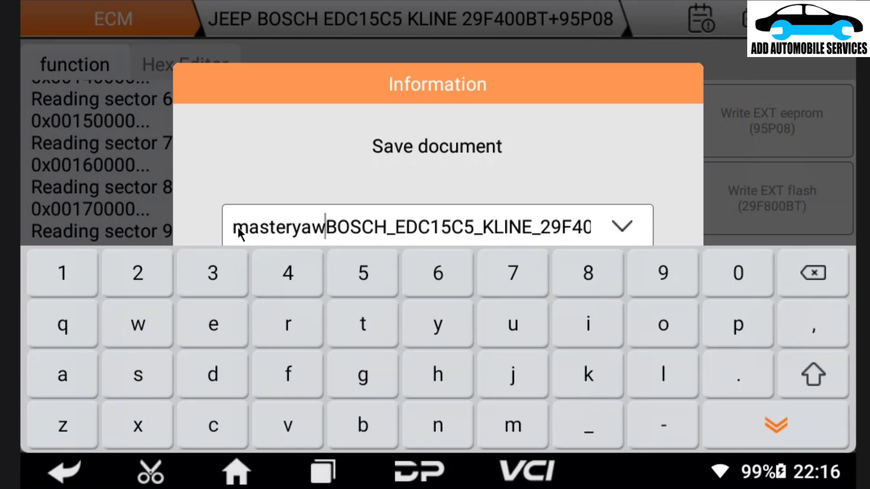
text(org)
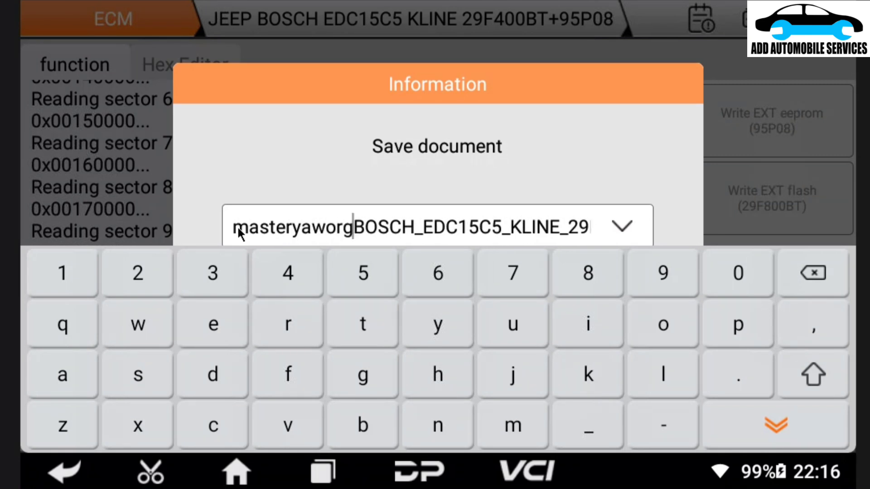
text(fla)
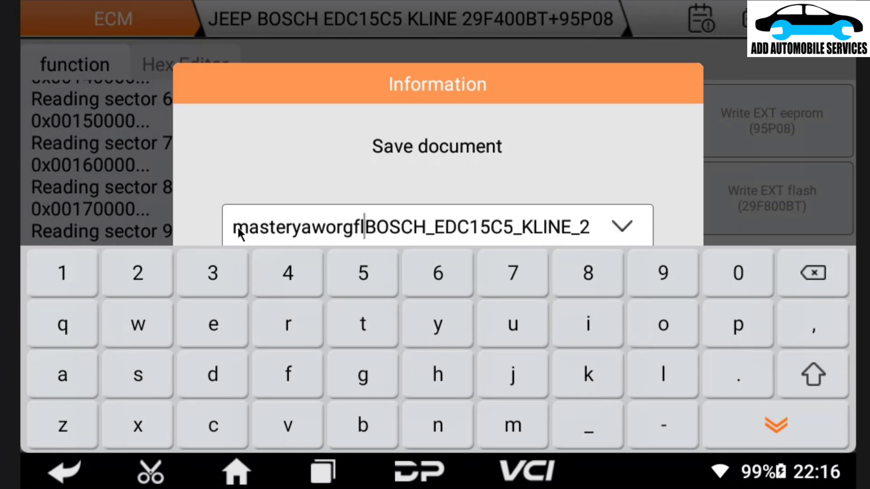
text(sh)
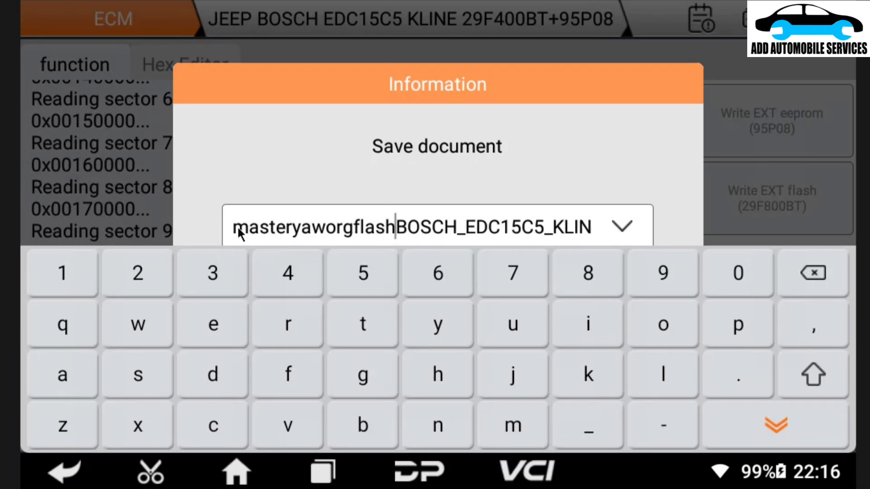
key(Escape)
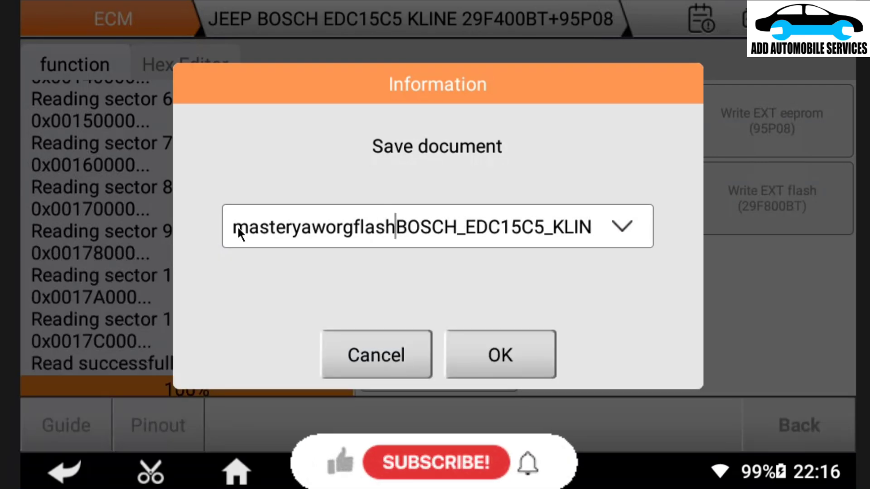
key(Return)
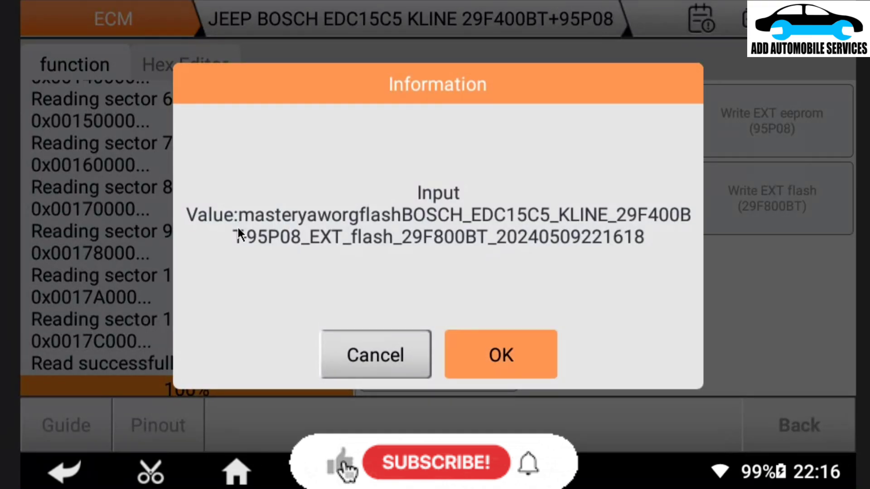
key(Return)
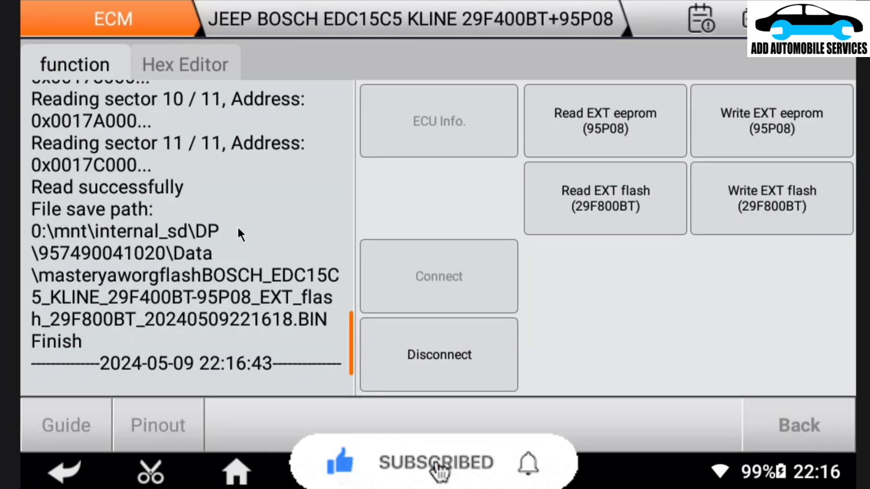
Disconnect from the Bosch EDC15C5 ECU, confirming Yes to quit the system
key(Escape)
key(Return)
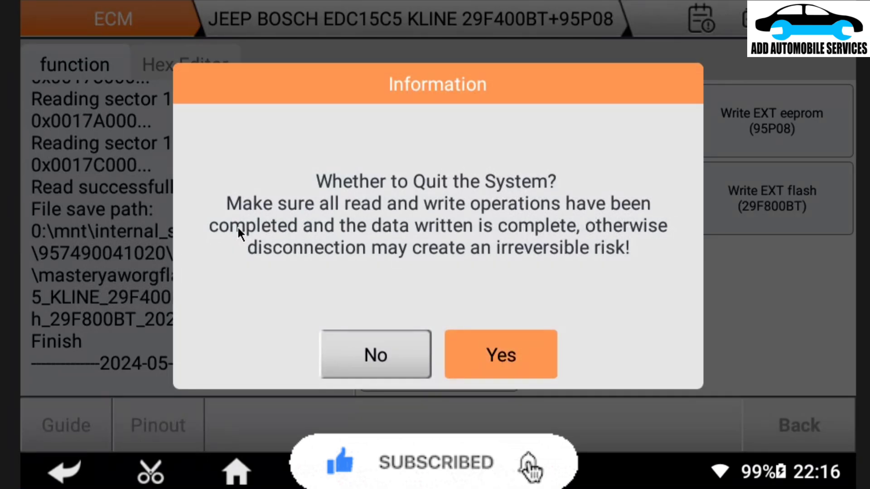